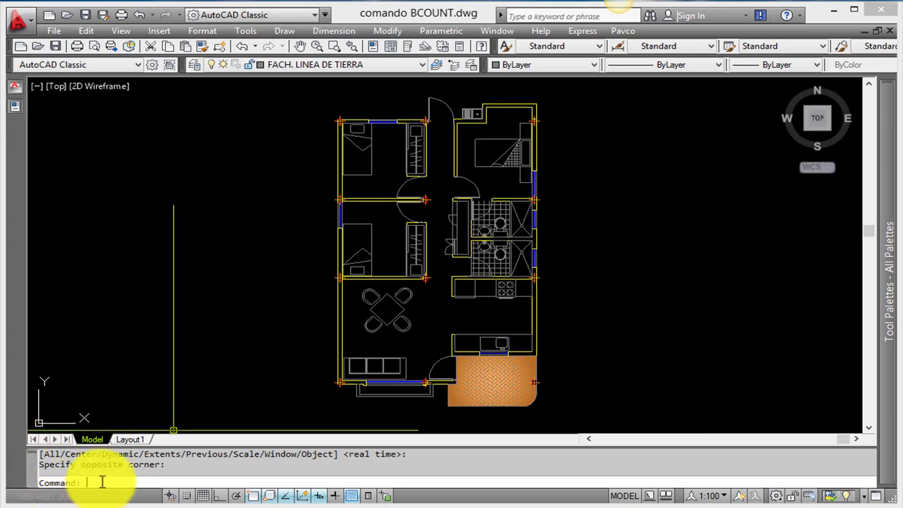
- Run BCOUNT on a window around the whole floor plan (94 objects) and enlarge the history
{"action": "type", "text": "B"}
{"action": "type", "text": "C"}
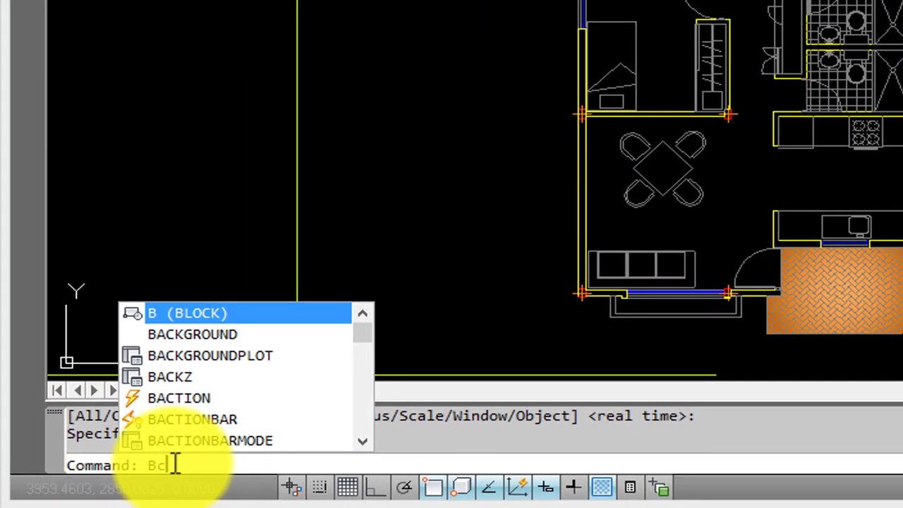
{"action": "type", "text": "Ount"}
{"action": "key", "text": "Return"}
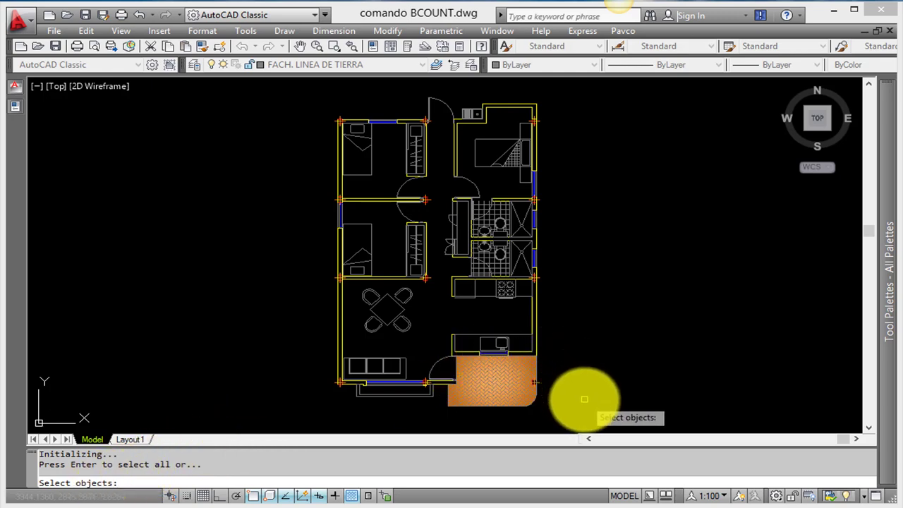
{"action": "left_click", "coordinate": [317, 83]}
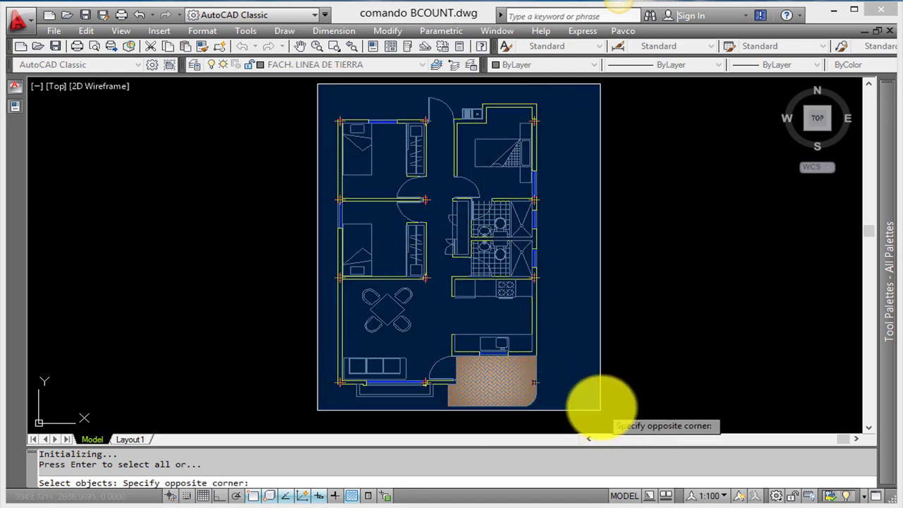
{"action": "left_click", "coordinate": [600, 409]}
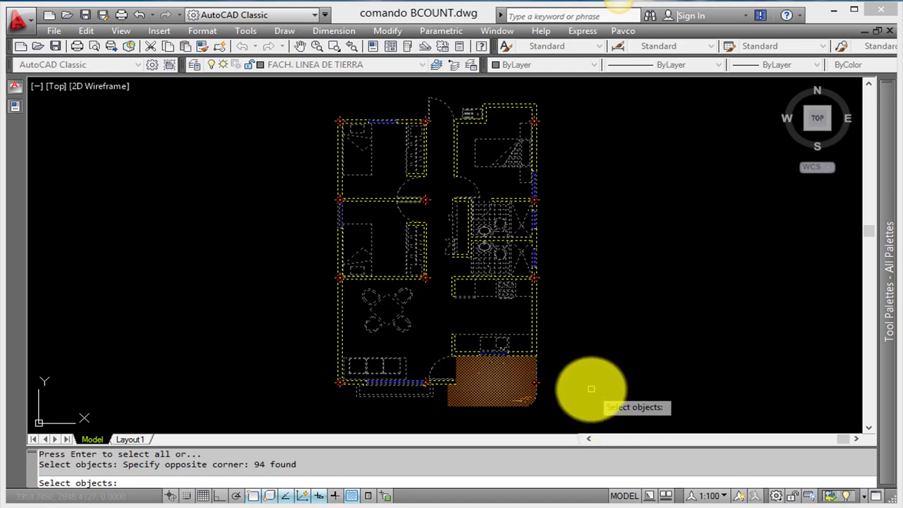
{"action": "key", "text": "Return"}
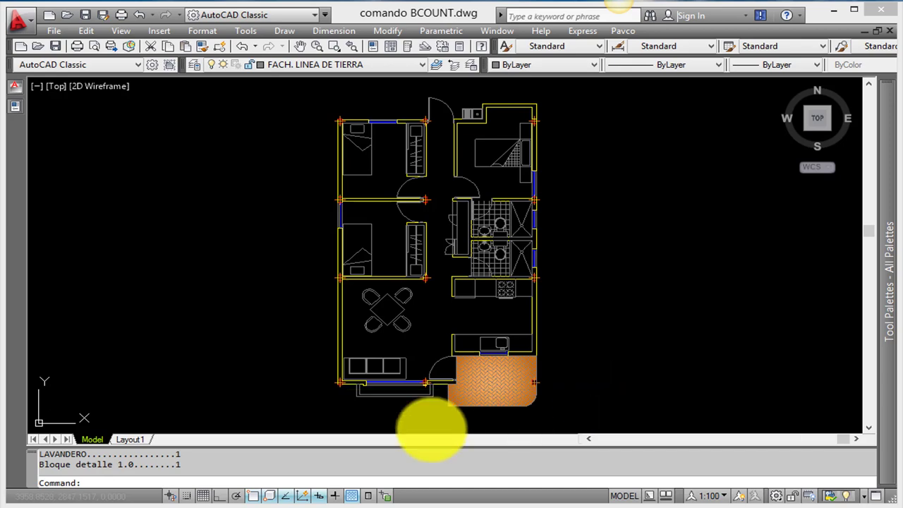
{"action": "left_click_drag", "start_coordinate": [342, 430], "coordinate": [352, 351]}
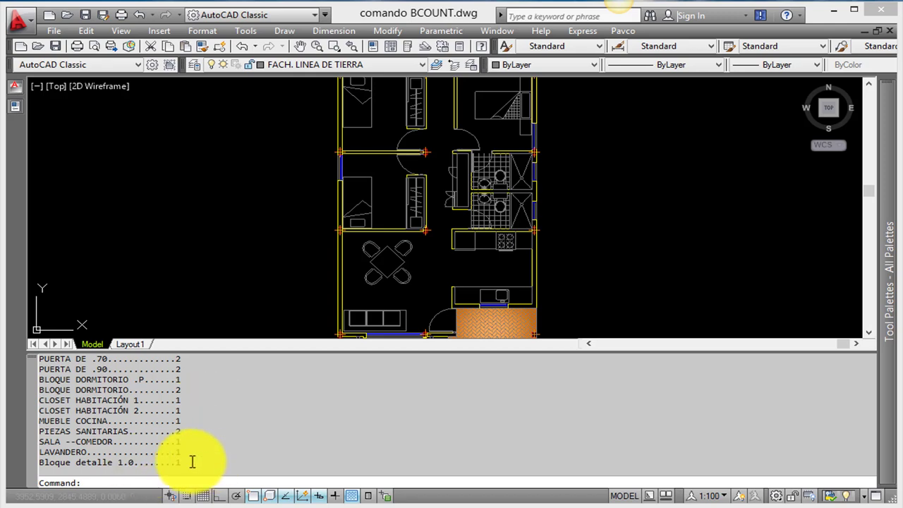
- Copy the whole BCOUNT tally from the Block/Count header to Bloque detalle 1.0
{"action": "mouse_move", "coordinate": [192, 462]}
{"action": "left_mouse_down"}
{"action": "mouse_move", "coordinate": [92, 425]}
{"action": "mouse_move", "coordinate": [29, 358]}
{"action": "left_mouse_up"}
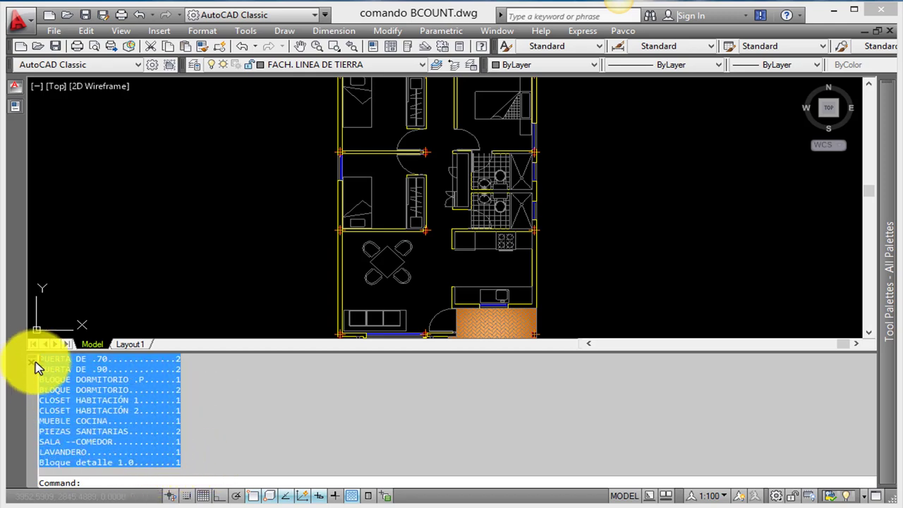
{"action": "right_click", "coordinate": [62, 372]}
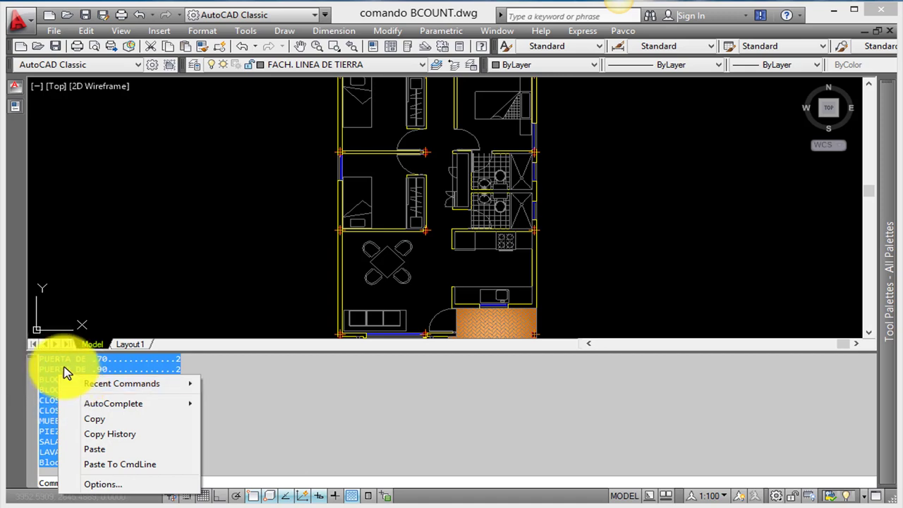
{"action": "left_click", "coordinate": [64, 373]}
{"action": "left_click_drag", "start_coordinate": [260, 352], "coordinate": [260, 277]}
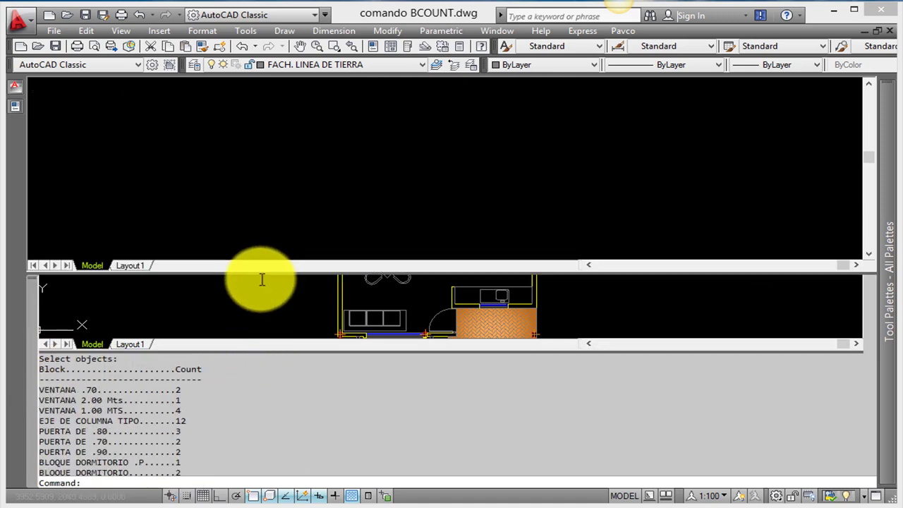
{"action": "mouse_move", "coordinate": [40, 287]}
{"action": "left_mouse_down"}
{"action": "mouse_move", "coordinate": [182, 323]}
{"action": "mouse_move", "coordinate": [197, 461]}
{"action": "left_mouse_up"}
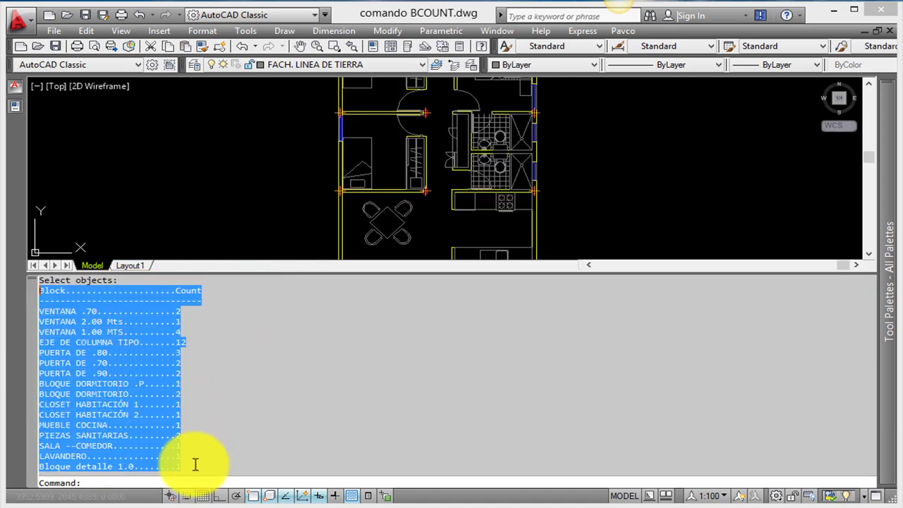
{"action": "right_click", "coordinate": [127, 389]}
{"action": "left_click", "coordinate": [171, 316]}
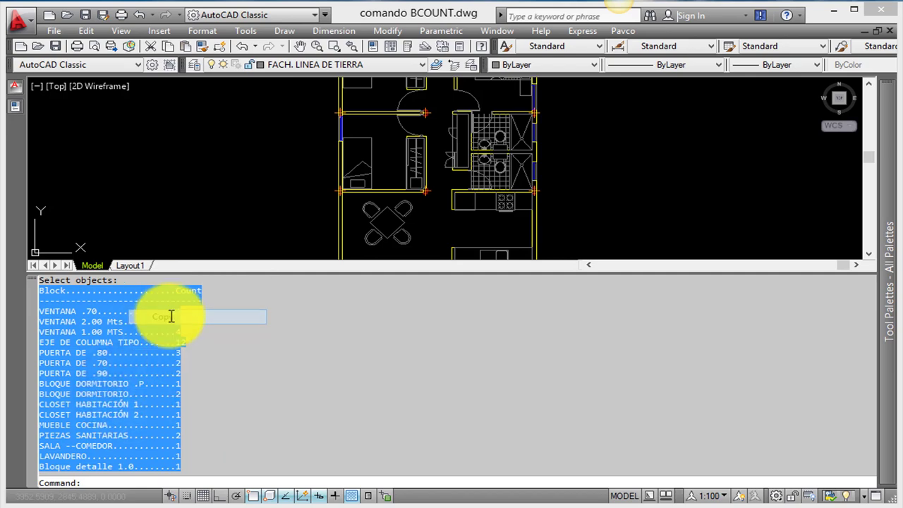
{"action": "left_click_drag", "start_coordinate": [285, 271], "coordinate": [288, 413]}
- Paste the copied tally into the drawing beside the floor plan
{"action": "scroll", "coordinate": [202, 211], "scroll_direction": "down", "scroll_amount": 3}
{"action": "scroll", "coordinate": [182, 210], "scroll_direction": "up", "scroll_amount": 4}
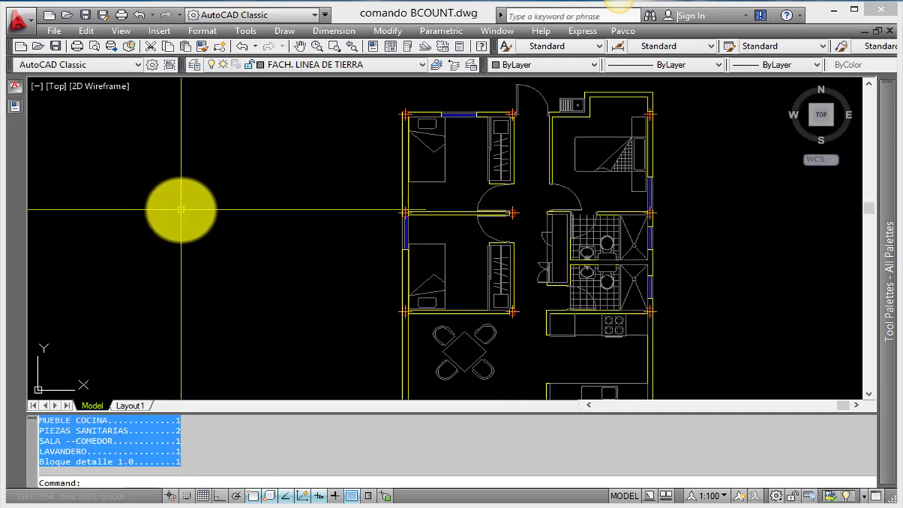
{"action": "key", "text": "ctrl+v"}
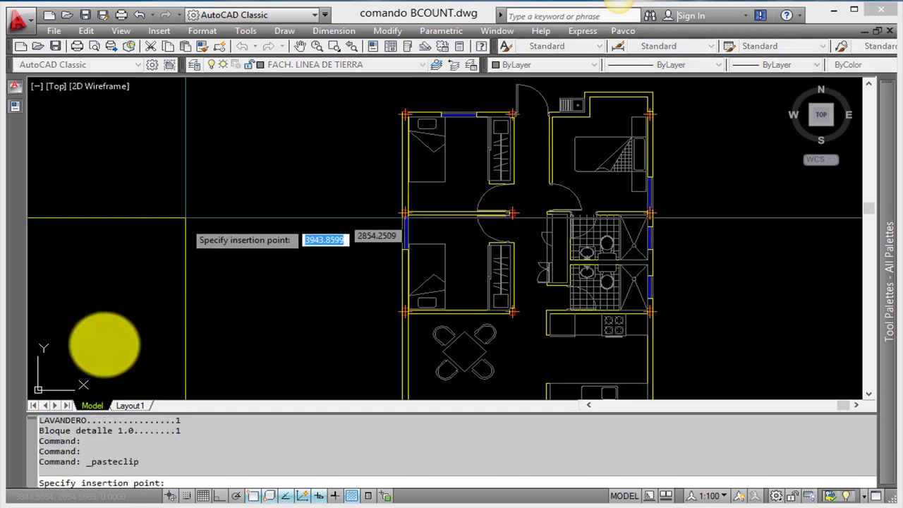
{"action": "scroll", "coordinate": [113, 338], "scroll_direction": "down", "scroll_amount": 10}
{"action": "left_click", "coordinate": [268, 329]}
{"action": "scroll", "coordinate": [338, 307], "scroll_direction": "down", "scroll_amount": 3}
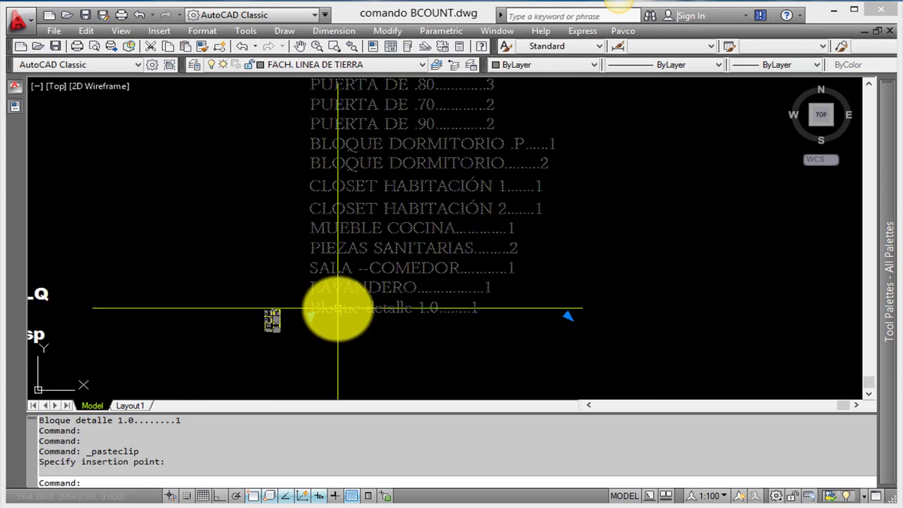
{"action": "left_click", "coordinate": [338, 307]}
{"action": "key", "text": "Escape"}
{"action": "key", "text": "Escape"}
{"action": "key", "text": "Escape"}
{"action": "key", "text": "Escape"}
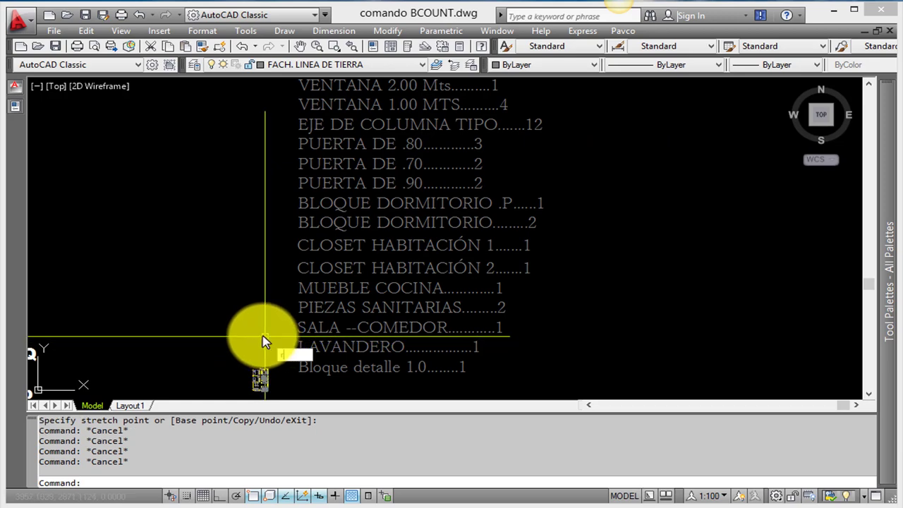
- Regenerate the display and pan through the pasted tally from the header to Bloque detalle
{"action": "type", "text": "re"}
{"action": "key", "text": "Return"}
{"action": "middle_click_drag", "start_coordinate": [383, 236], "coordinate": [383, 343]}
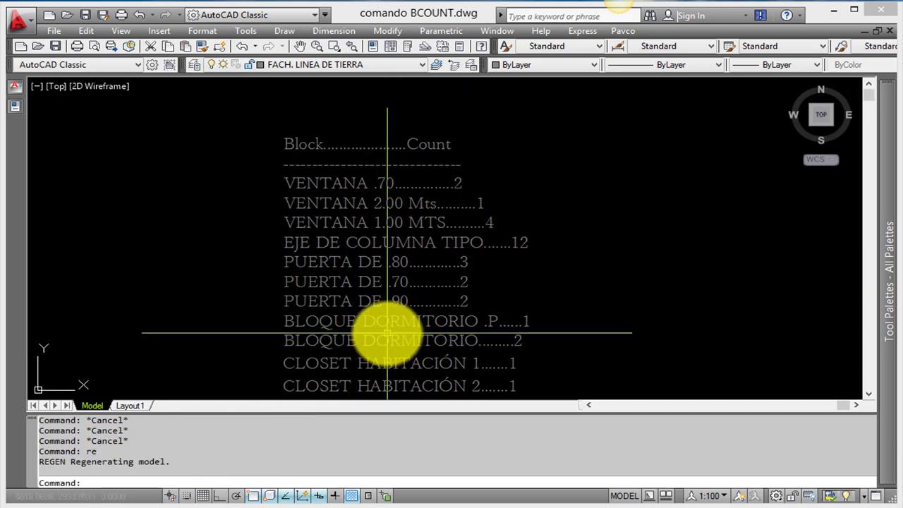
{"action": "middle_click_drag", "start_coordinate": [448, 295], "coordinate": [512, 242]}
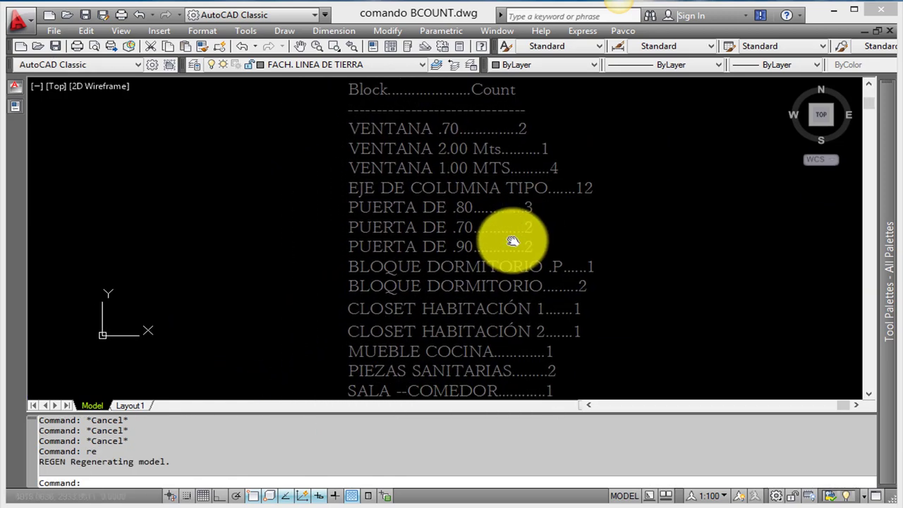
{"action": "scroll", "coordinate": [467, 125], "scroll_direction": "up", "scroll_amount": 3}
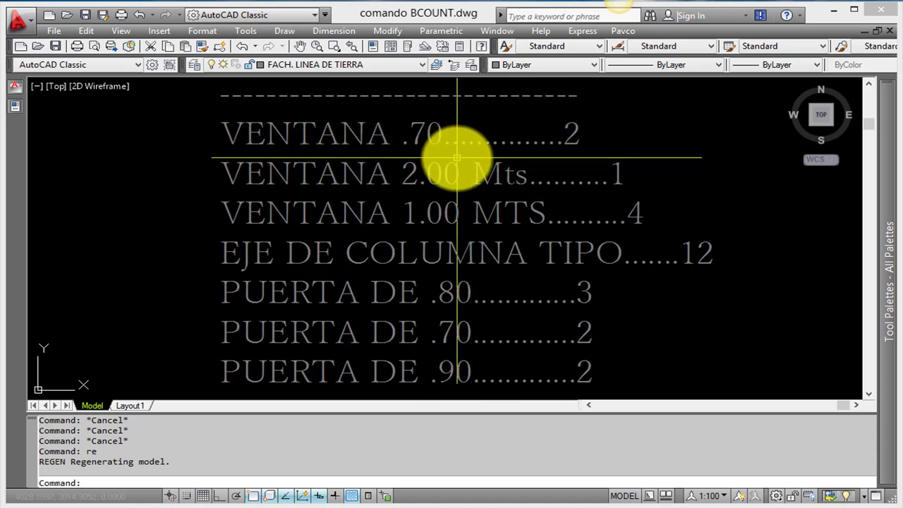
{"action": "scroll", "coordinate": [457, 158], "scroll_direction": "down", "scroll_amount": 2}
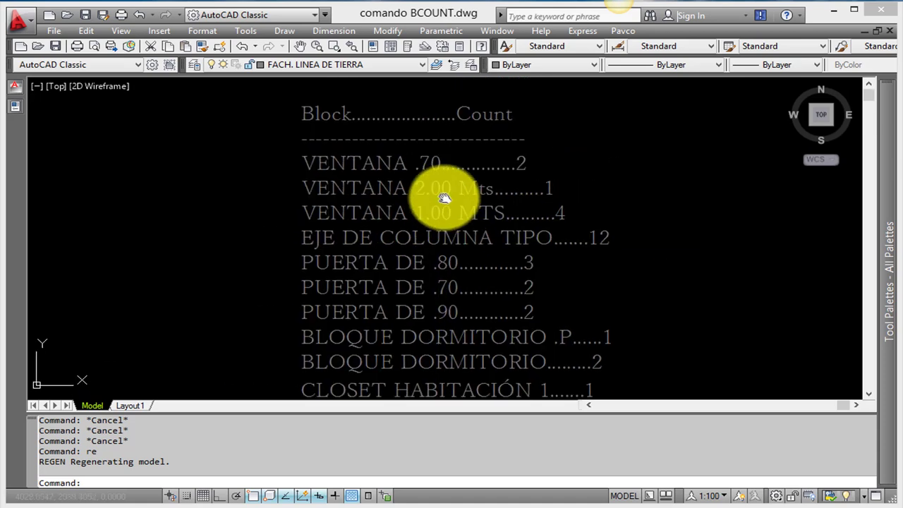
{"action": "middle_click_drag", "start_coordinate": [447, 196], "coordinate": [447, 192]}
{"action": "middle_click_drag", "start_coordinate": [517, 242], "coordinate": [528, 226]}
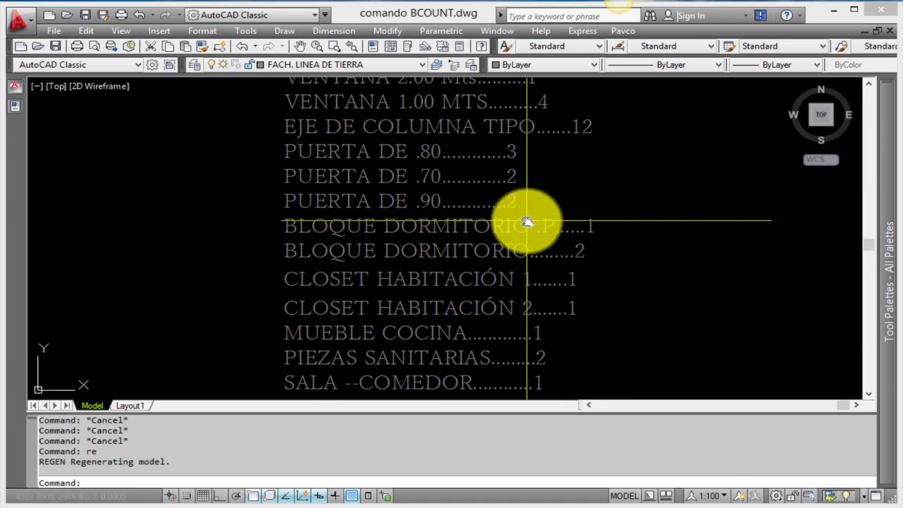
{"action": "middle_click_drag", "start_coordinate": [564, 308], "coordinate": [554, 258]}
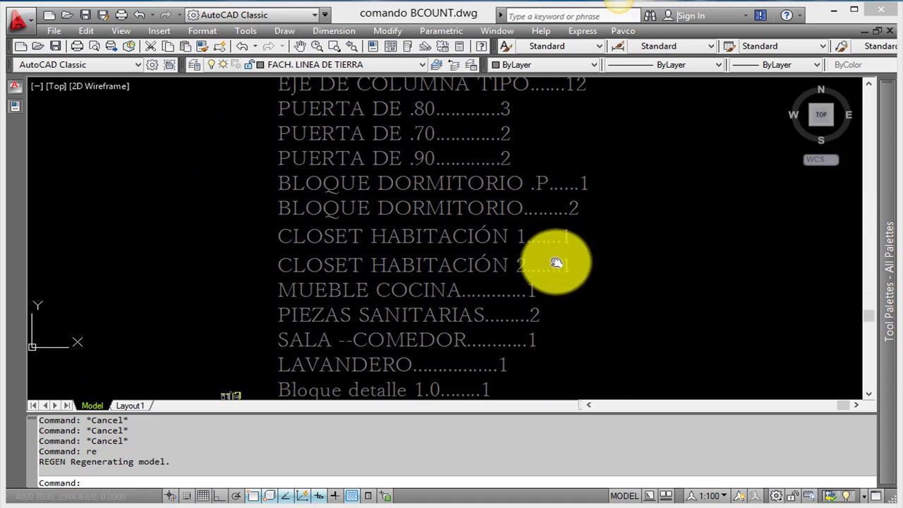
{"action": "middle_click_drag", "start_coordinate": [543, 316], "coordinate": [546, 284]}
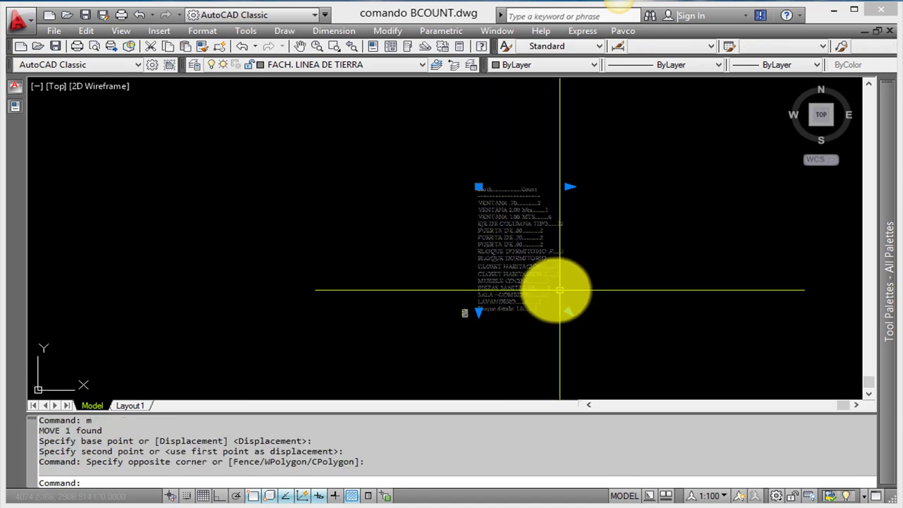
- Move the pasted tally text to a new position with MOVE
{"action": "type", "text": "m"}
{"action": "key", "text": "Return"}
{"action": "left_click", "coordinate": [529, 244]}
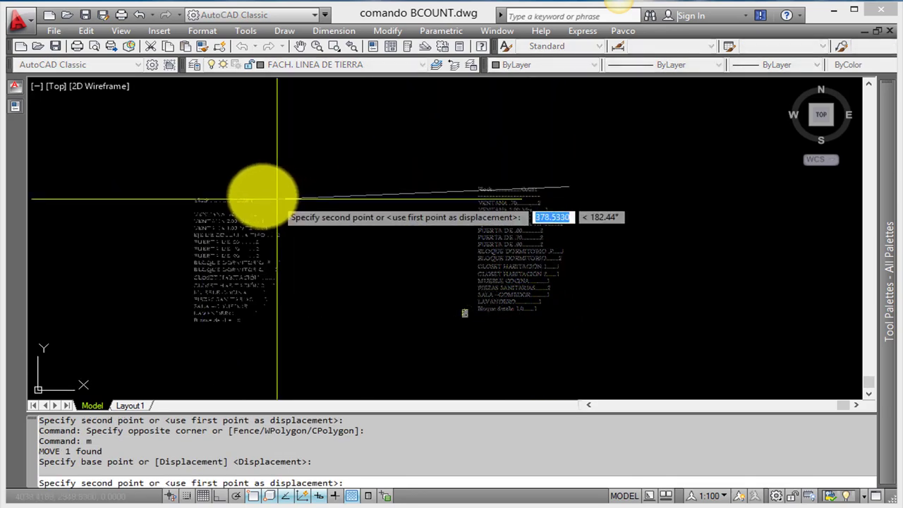
{"action": "scroll", "coordinate": [276, 195], "scroll_direction": "up", "scroll_amount": 4}
{"action": "scroll", "coordinate": [473, 272], "scroll_direction": "down", "scroll_amount": 2}
{"action": "left_click", "coordinate": [311, 267]}
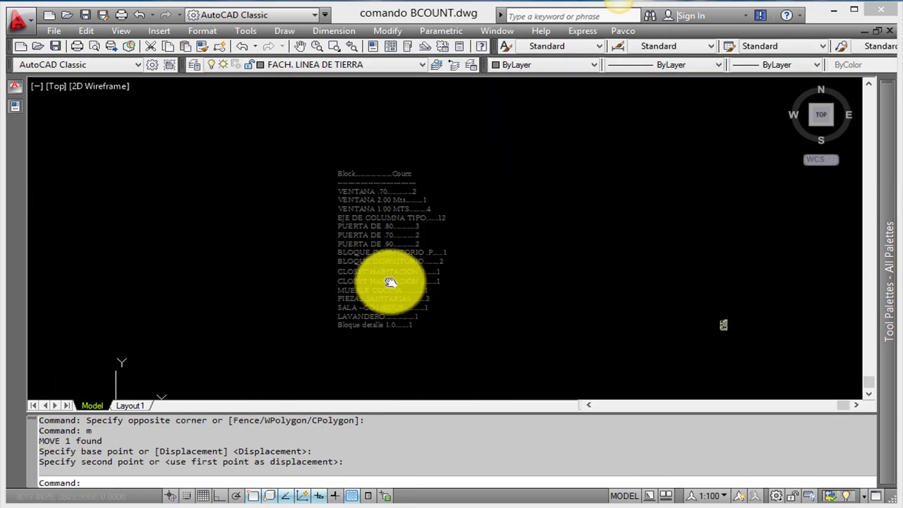
{"action": "scroll", "coordinate": [388, 275], "scroll_direction": "up", "scroll_amount": 3}
- Edit the tally MText and give it a smaller text height
{"action": "left_click", "coordinate": [381, 255]}
{"action": "double_click", "coordinate": [380, 256]}
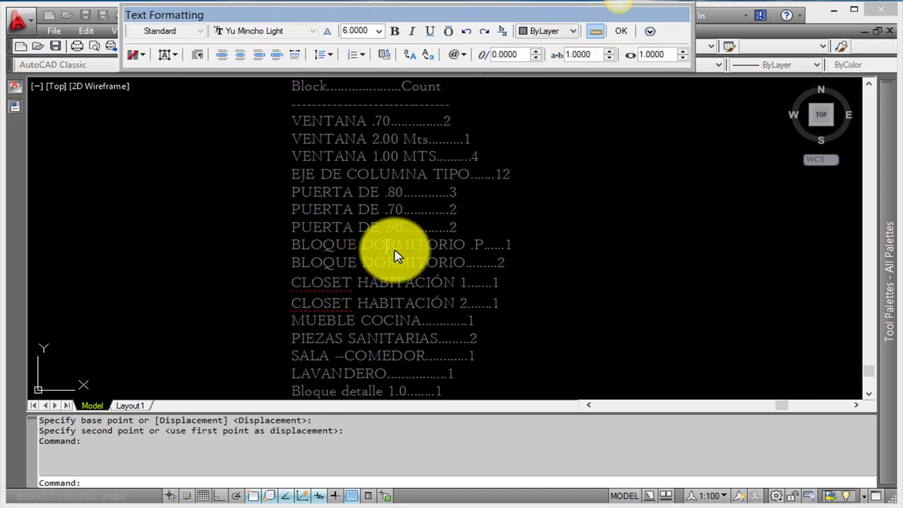
{"action": "key", "text": "ctrl+a"}
{"action": "left_click", "coordinate": [378, 30]}
{"action": "left_click", "coordinate": [356, 51]}
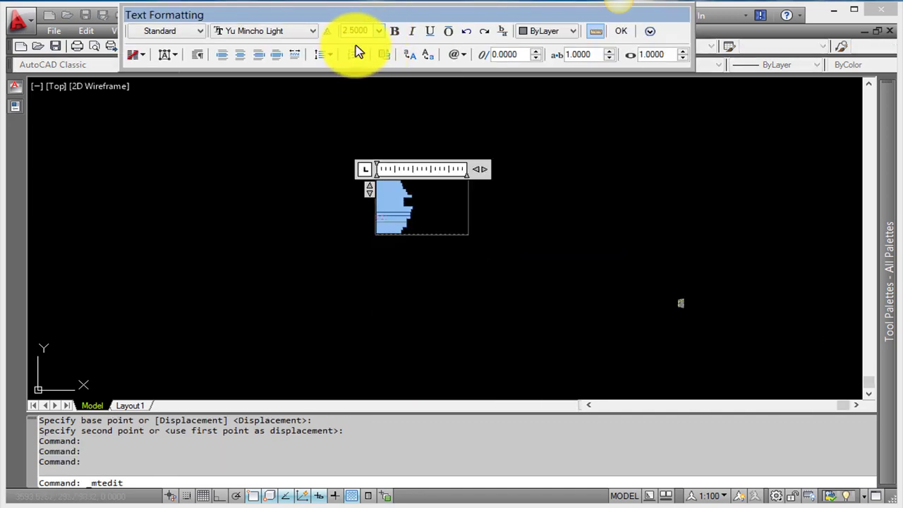
{"action": "left_click", "coordinate": [628, 297]}
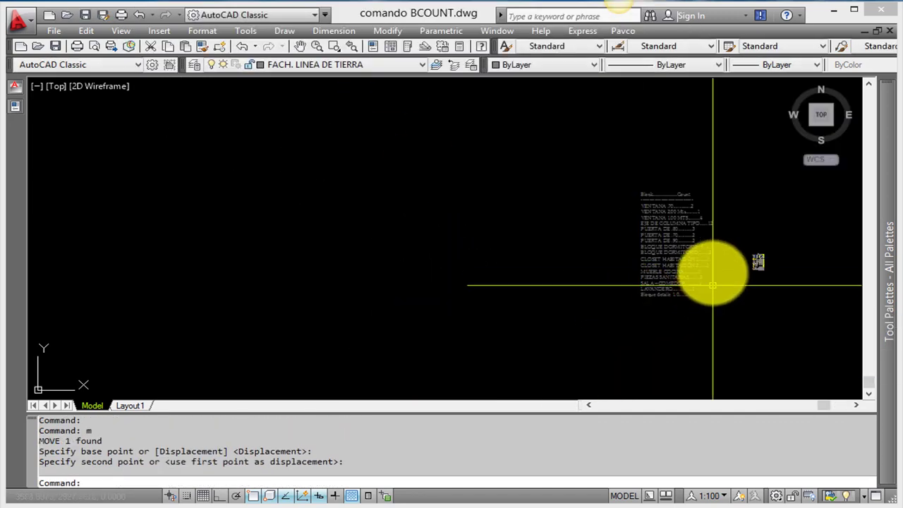
{"action": "scroll", "coordinate": [715, 272], "scroll_direction": "up", "scroll_amount": 3}
{"action": "left_click", "coordinate": [634, 252]}
{"action": "key", "text": "Escape"}
{"action": "scroll", "coordinate": [364, 354], "scroll_direction": "down", "scroll_amount": 3}
{"action": "scroll", "coordinate": [364, 354], "scroll_direction": "up", "scroll_amount": 3}
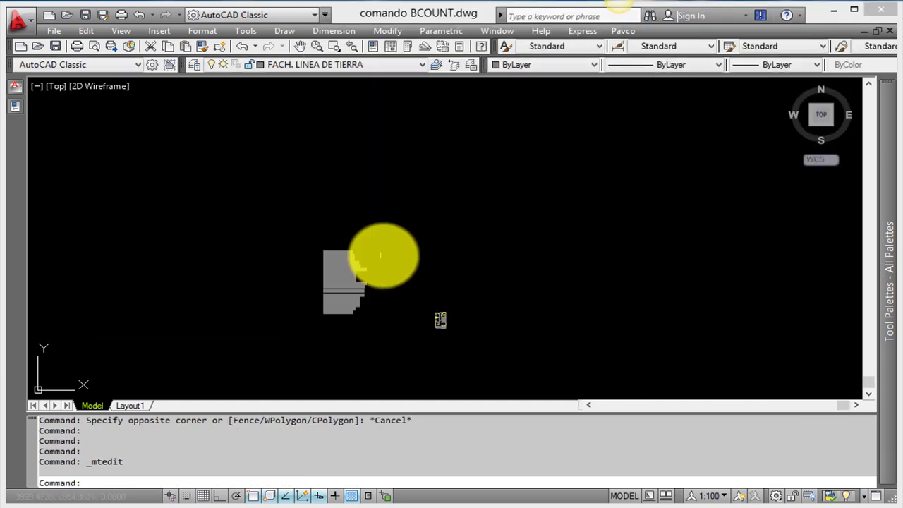
{"action": "left_click", "coordinate": [363, 242]}
- Move the tally text left of the floor plan and frame both in the view
{"action": "key", "text": "Return"}
{"action": "left_click", "coordinate": [308, 255]}
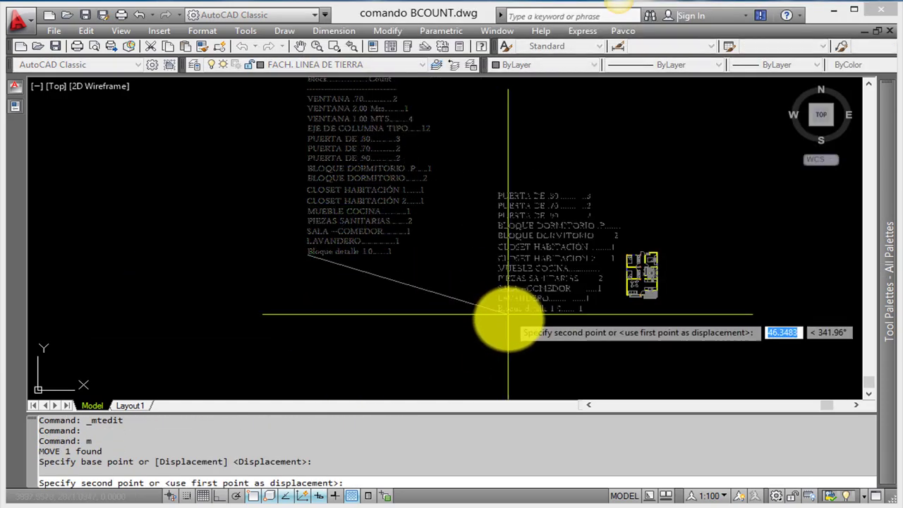
{"action": "left_click", "coordinate": [452, 329]}
{"action": "scroll", "coordinate": [451, 212], "scroll_direction": "up", "scroll_amount": 4}
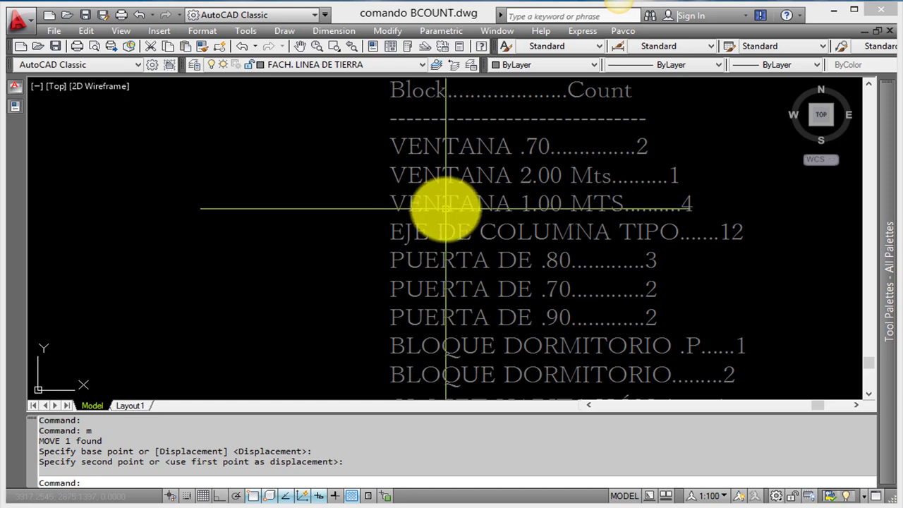
{"action": "scroll", "coordinate": [525, 252], "scroll_direction": "down", "scroll_amount": 4}
{"action": "scroll", "coordinate": [729, 298], "scroll_direction": "up", "scroll_amount": 2}
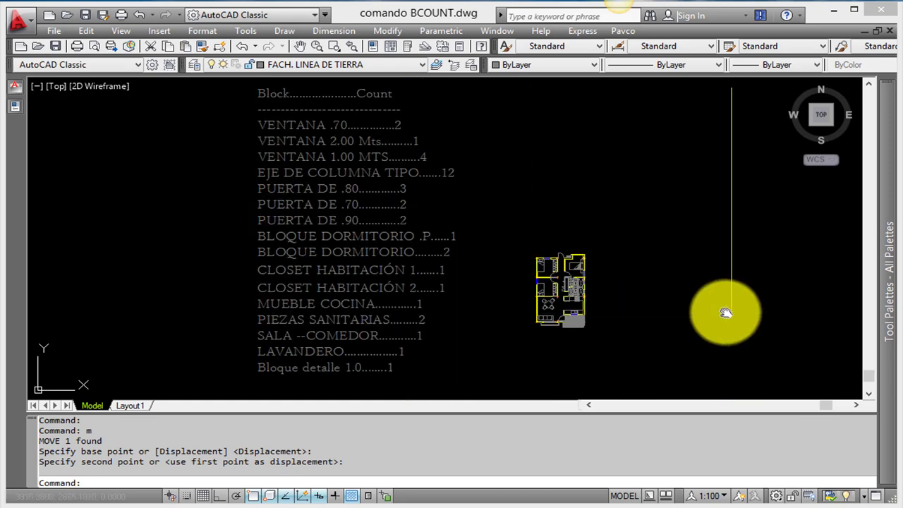
{"action": "middle_click_drag", "start_coordinate": [665, 308], "coordinate": [644, 288]}
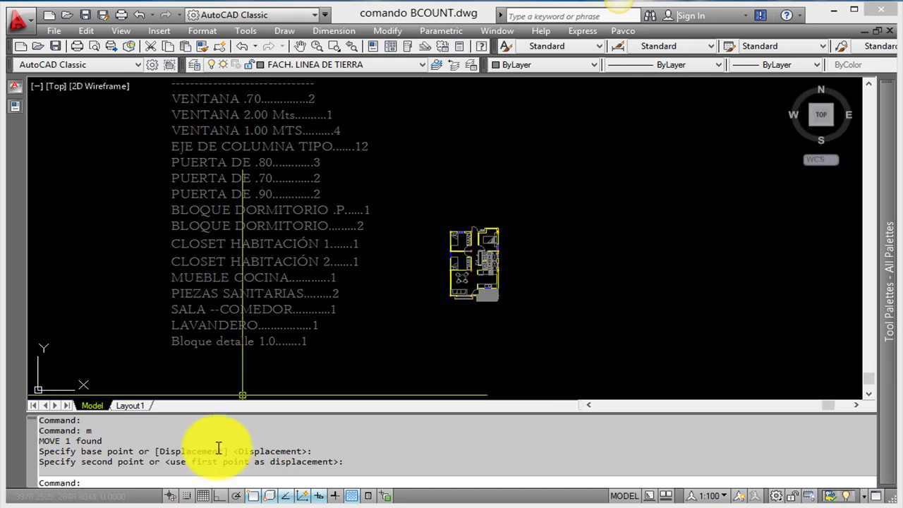
{"action": "left_click_drag", "start_coordinate": [403, 415], "coordinate": [401, 435]}
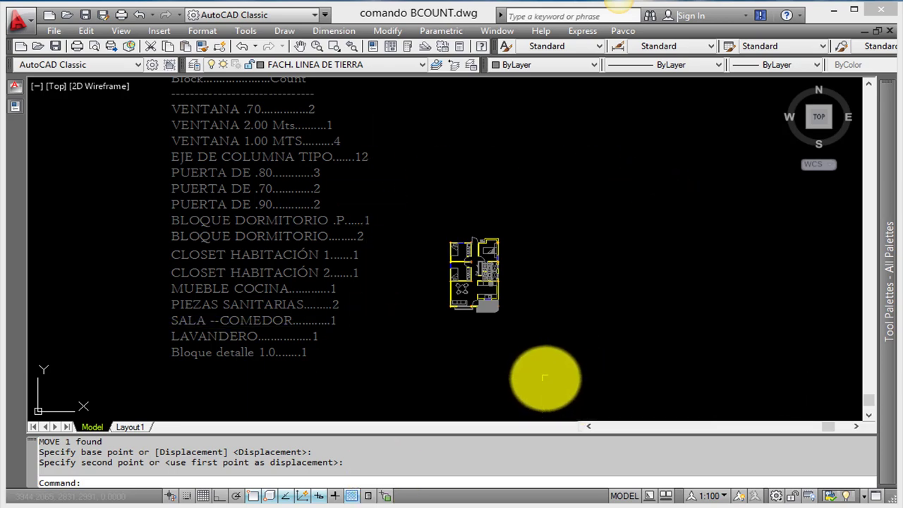
{"action": "middle_click_drag", "start_coordinate": [544, 378], "coordinate": [599, 378]}
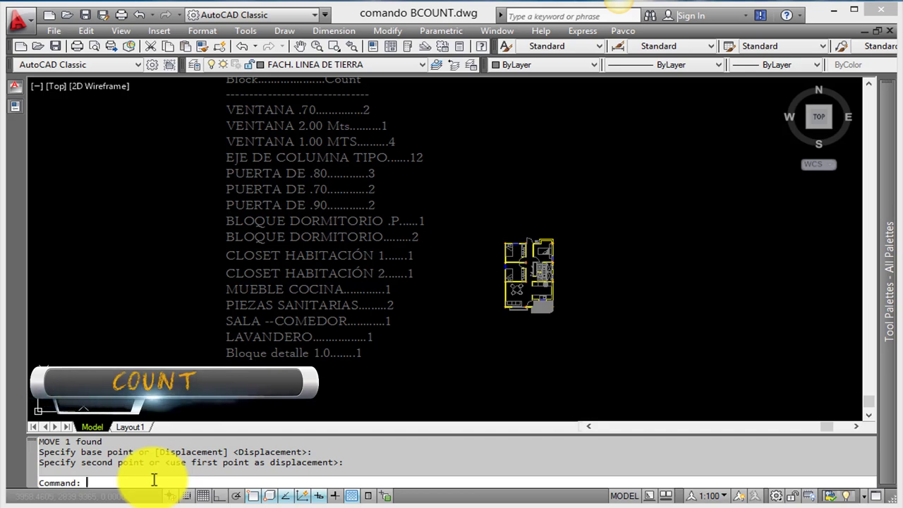
- Run COUNT on a window selection of the floor plan and confirm the blocks
{"action": "type", "text": "COUNT"}
{"action": "key", "text": "Return"}
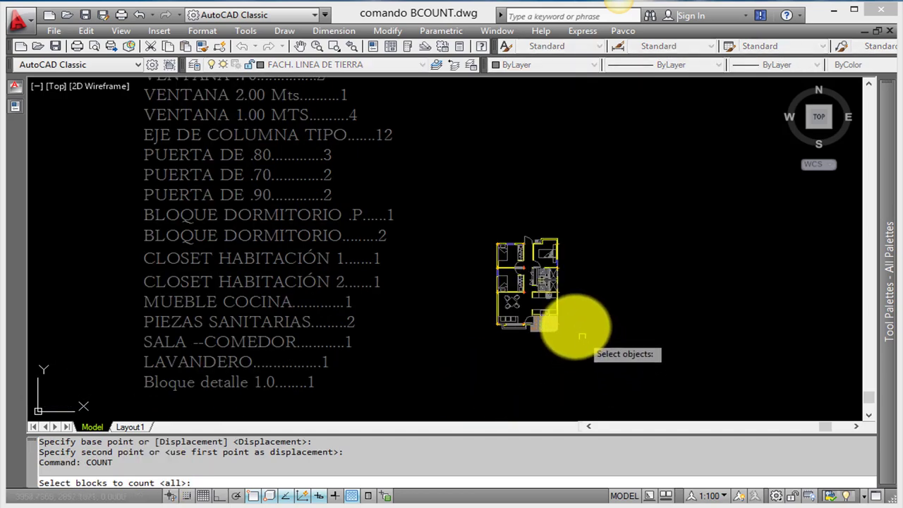
{"action": "scroll", "coordinate": [554, 331], "scroll_direction": "up", "scroll_amount": 4}
{"action": "left_click", "coordinate": [592, 135]}
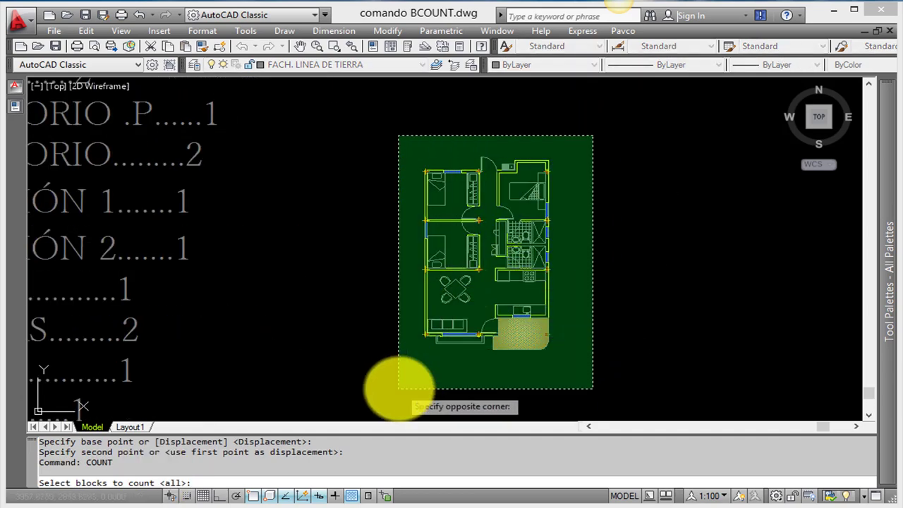
{"action": "left_click", "coordinate": [398, 384]}
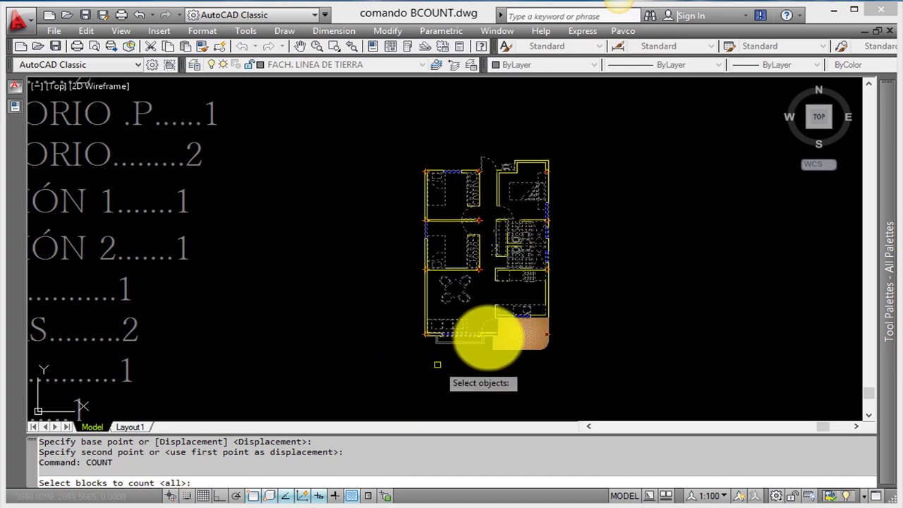
{"action": "scroll", "coordinate": [546, 342], "scroll_direction": "up", "scroll_amount": 5}
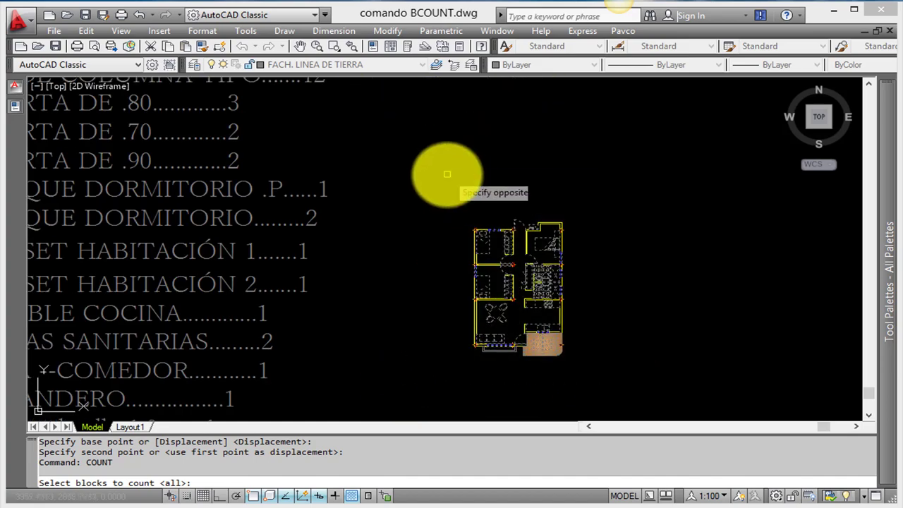
{"action": "key", "text": "Return"}
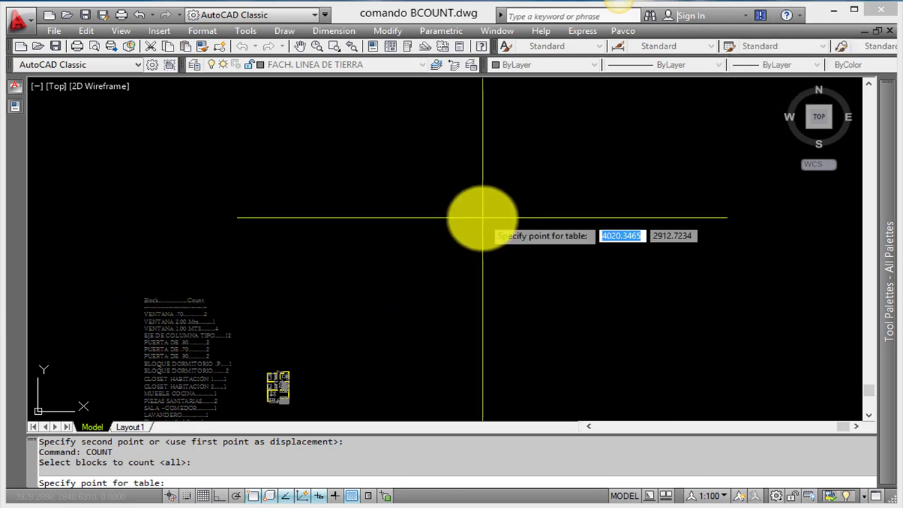
- Insert the Block Data table right of the plan and drag its right edge in to narrow it
{"action": "left_click", "coordinate": [483, 217]}
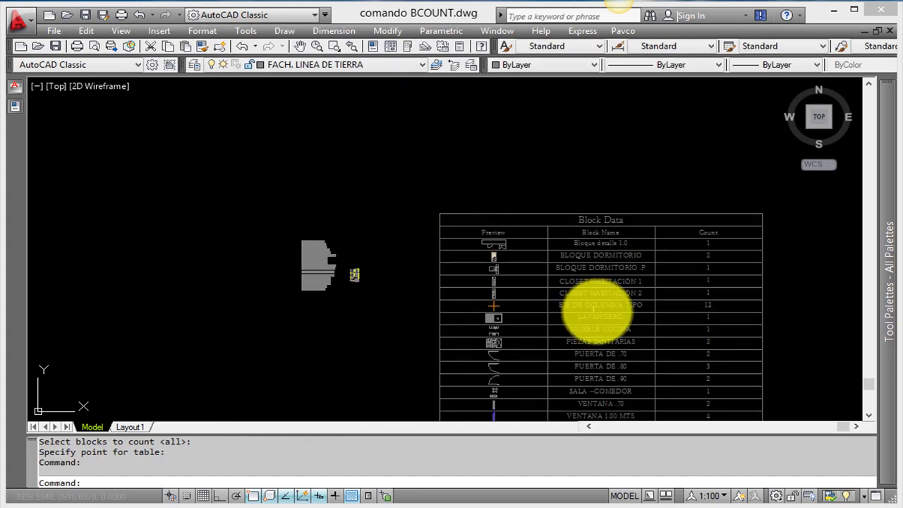
{"action": "scroll", "coordinate": [600, 312], "scroll_direction": "up", "scroll_amount": 3}
{"action": "scroll", "coordinate": [453, 265], "scroll_direction": "down", "scroll_amount": 2}
{"action": "scroll", "coordinate": [453, 264], "scroll_direction": "down", "scroll_amount": 1}
{"action": "scroll", "coordinate": [514, 251], "scroll_direction": "up", "scroll_amount": 1}
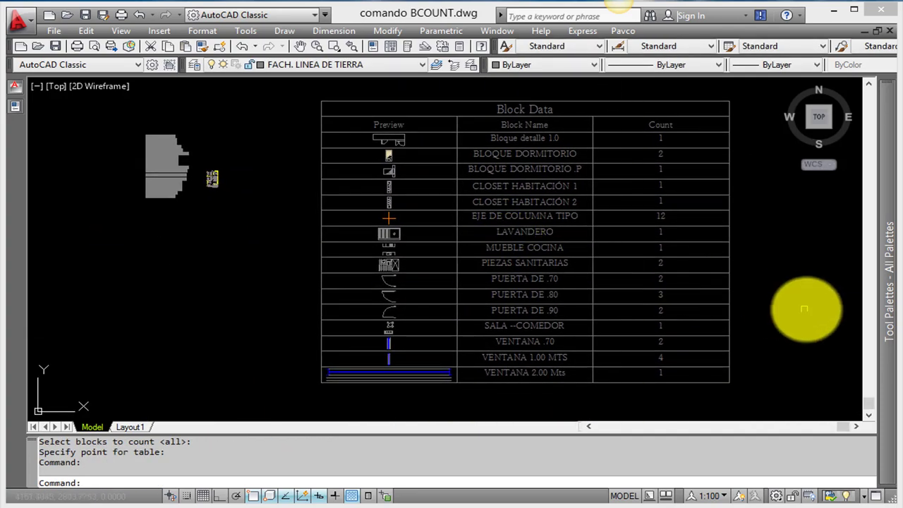
{"action": "left_click", "coordinate": [804, 303]}
{"action": "left_click", "coordinate": [729, 381]}
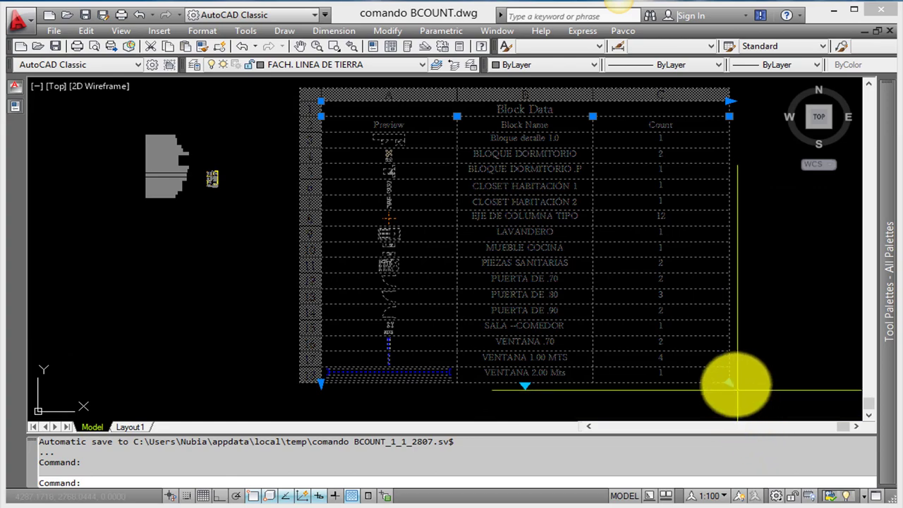
{"action": "left_click", "coordinate": [730, 383]}
{"action": "left_click", "coordinate": [643, 400]}
{"action": "scroll", "coordinate": [360, 211], "scroll_direction": "up", "scroll_amount": 3}
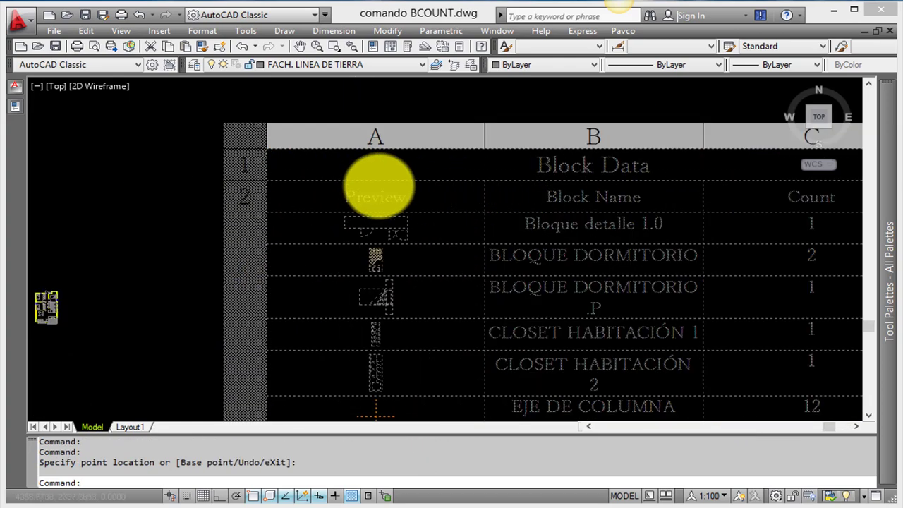
{"action": "key", "text": "Escape"}
{"action": "key", "text": "Escape"}
{"action": "scroll", "coordinate": [423, 191], "scroll_direction": "down", "scroll_amount": 1}
{"action": "scroll", "coordinate": [367, 197], "scroll_direction": "up", "scroll_amount": 1}
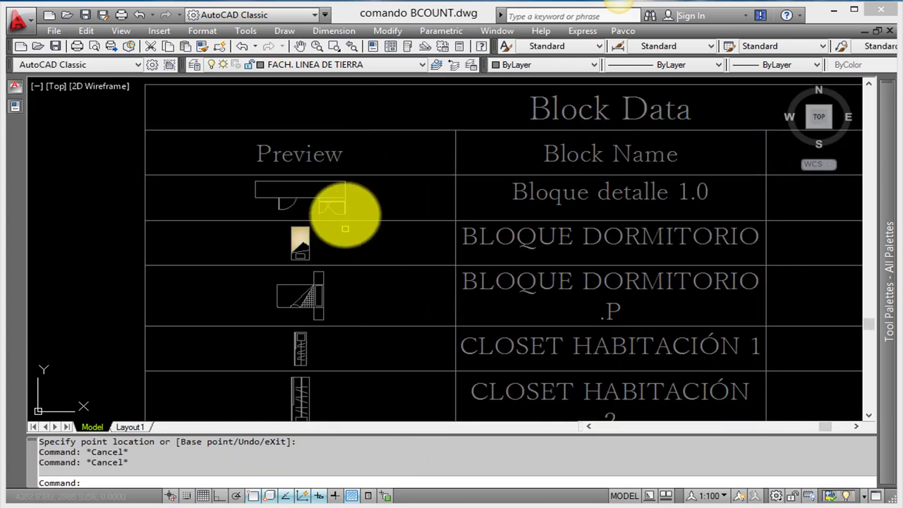
- Pan through the Block Data rows from the header down to SALA --COMEDOR
{"action": "middle_click_drag", "start_coordinate": [423, 332], "coordinate": [440, 177]}
{"action": "scroll", "coordinate": [433, 212], "scroll_direction": "down", "scroll_amount": 1}
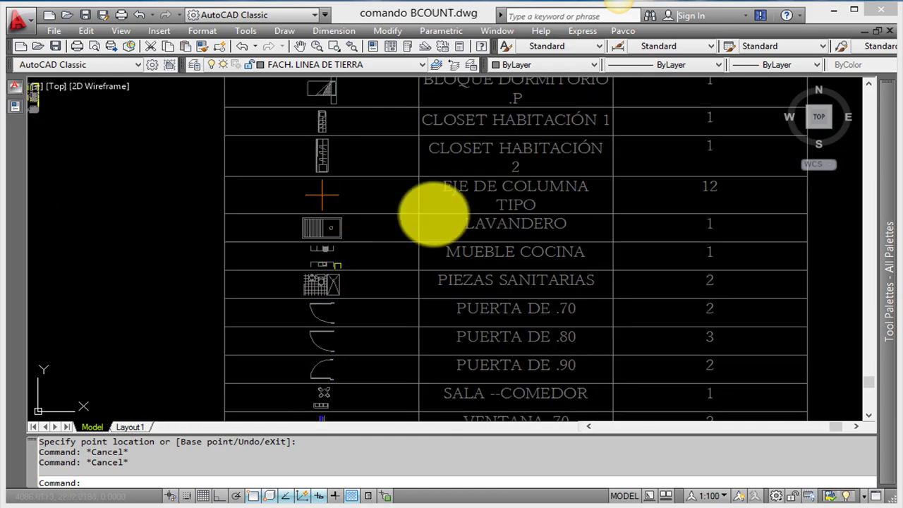
{"action": "middle_click_drag", "start_coordinate": [433, 212], "coordinate": [440, 332]}
{"action": "middle_click_drag", "start_coordinate": [512, 129], "coordinate": [512, 153]}
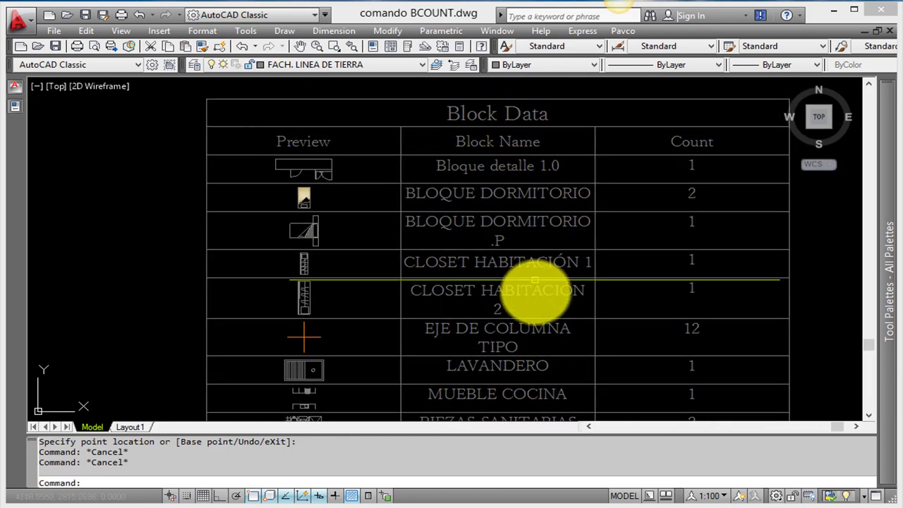
{"action": "middle_click_drag", "start_coordinate": [585, 282], "coordinate": [468, 393]}
{"action": "middle_click_drag", "start_coordinate": [578, 198], "coordinate": [522, 304]}
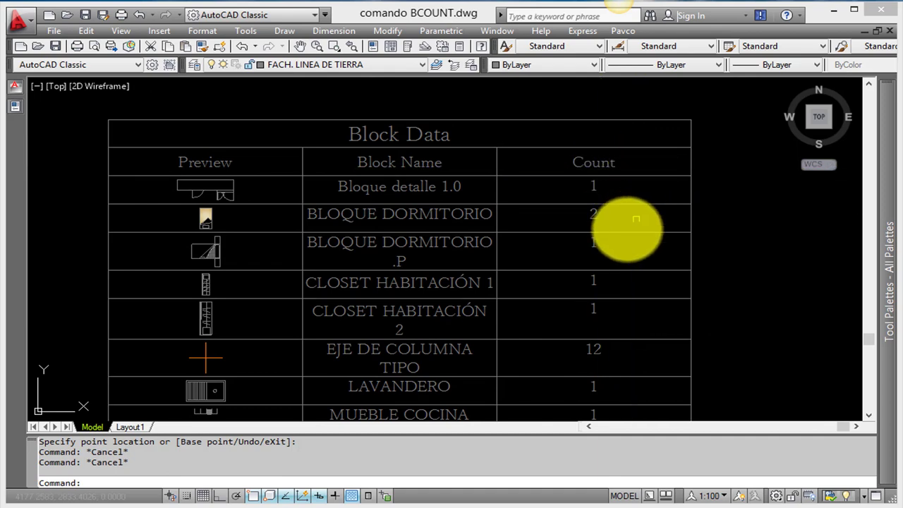
{"action": "middle_click_drag", "start_coordinate": [604, 338], "coordinate": [630, 191]}
{"action": "scroll", "coordinate": [514, 212], "scroll_direction": "down", "scroll_amount": 5}
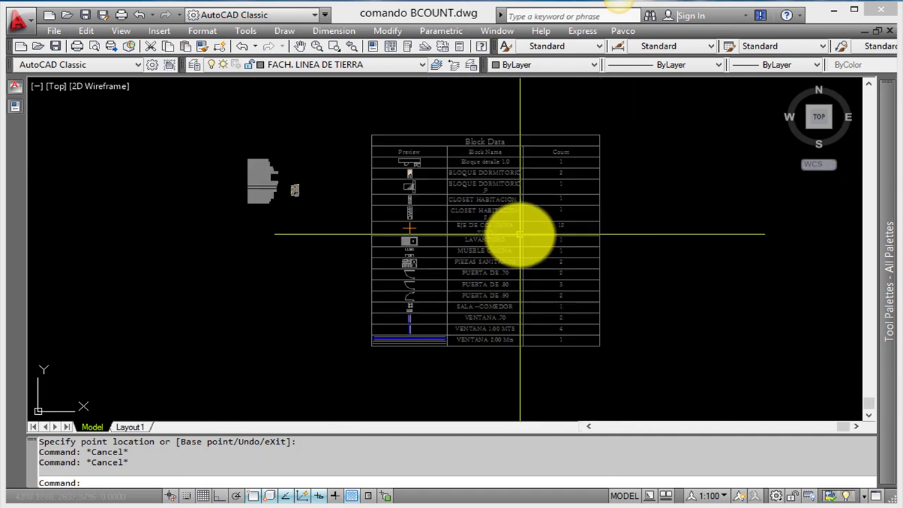
{"action": "middle_click_drag", "start_coordinate": [459, 254], "coordinate": [464, 276]}
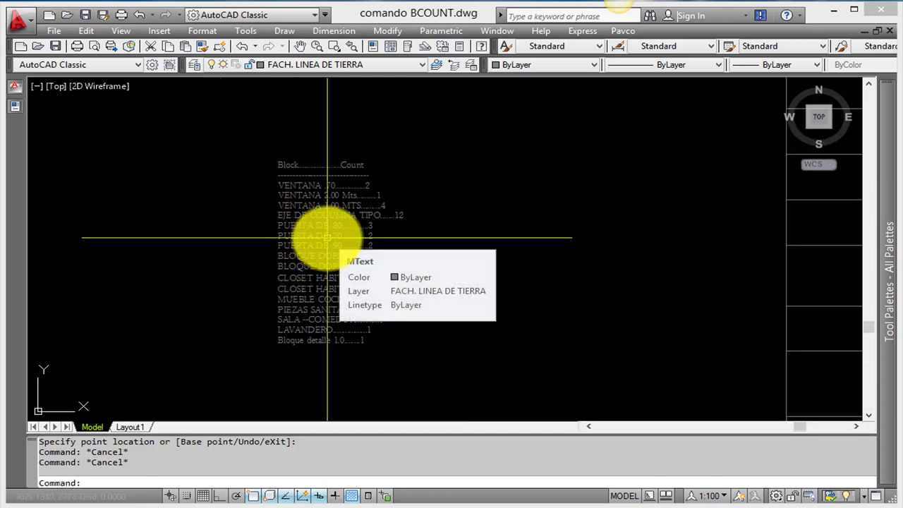
{"action": "scroll", "coordinate": [280, 249], "scroll_direction": "down", "scroll_amount": 4}
{"action": "mouse_move", "coordinate": [490, 306]}
{"action": "middle_mouse_down"}
{"action": "mouse_move", "coordinate": [339, 293]}
{"action": "mouse_move", "coordinate": [332, 252]}
{"action": "middle_mouse_up"}
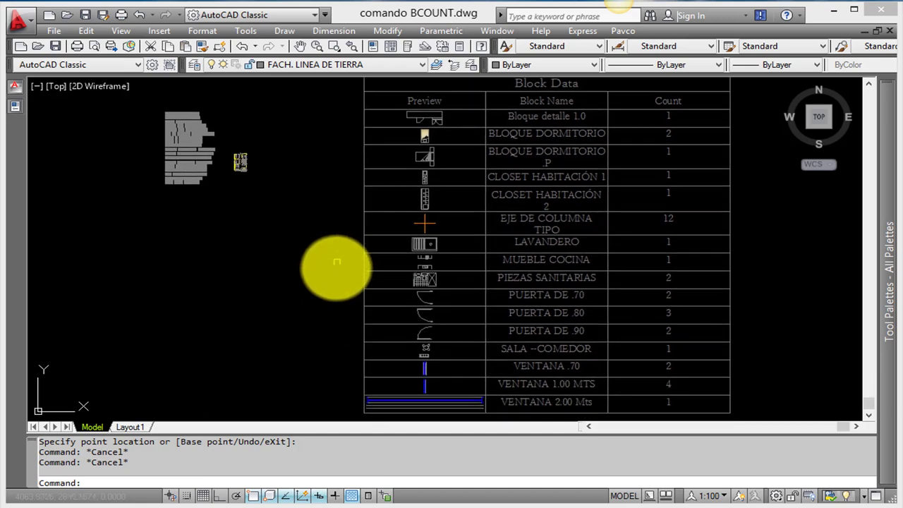
{"action": "scroll", "coordinate": [332, 261], "scroll_direction": "down", "scroll_amount": 4}
{"action": "scroll", "coordinate": [335, 265], "scroll_direction": "up", "scroll_amount": 4}
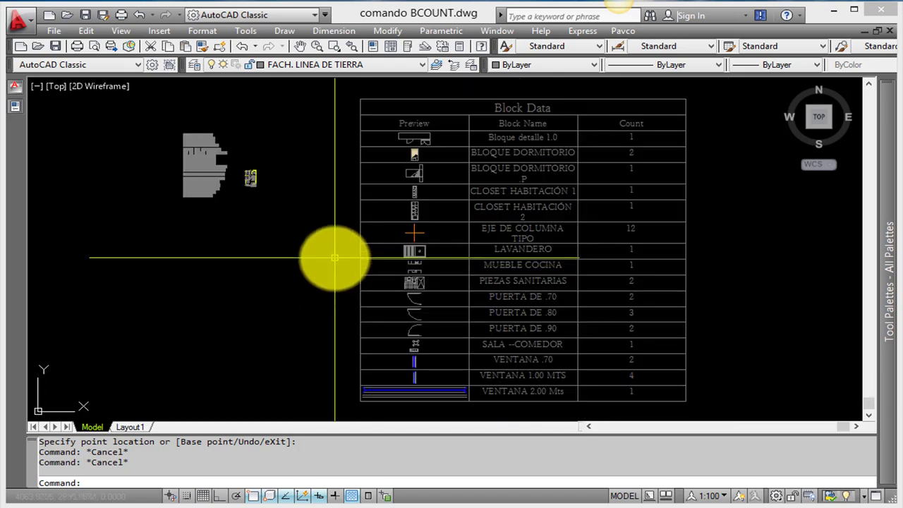